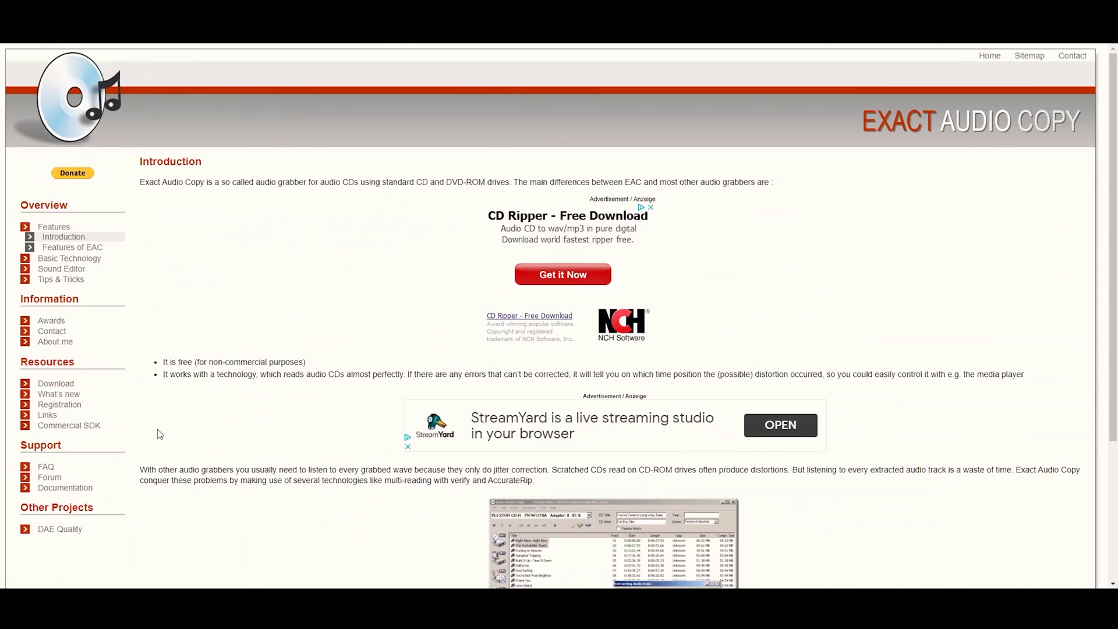
Download eac-1.6.exe from the English FossHub page and get past the CD drive choice in setup.
left_click(69, 386)
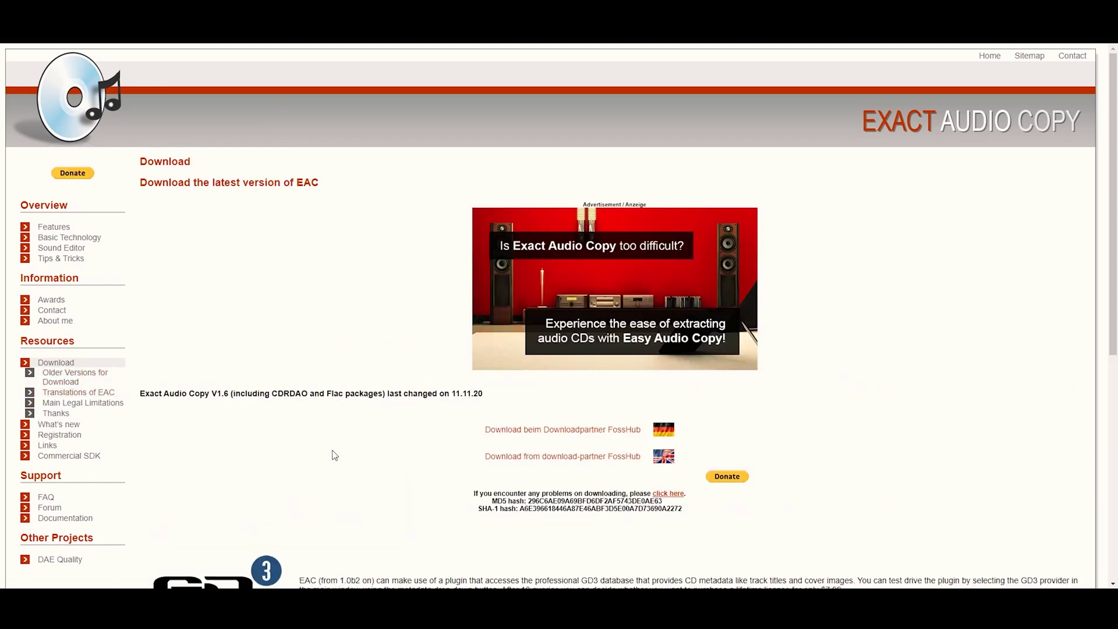
scroll(364, 456, "down", 2)
left_click(588, 337)
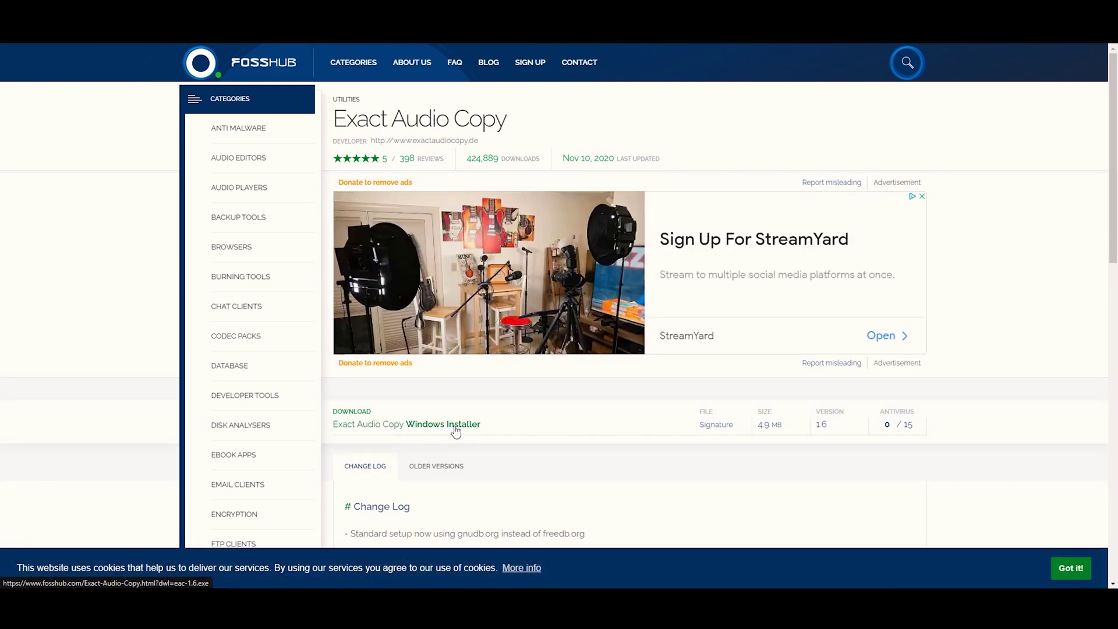
left_click(456, 431)
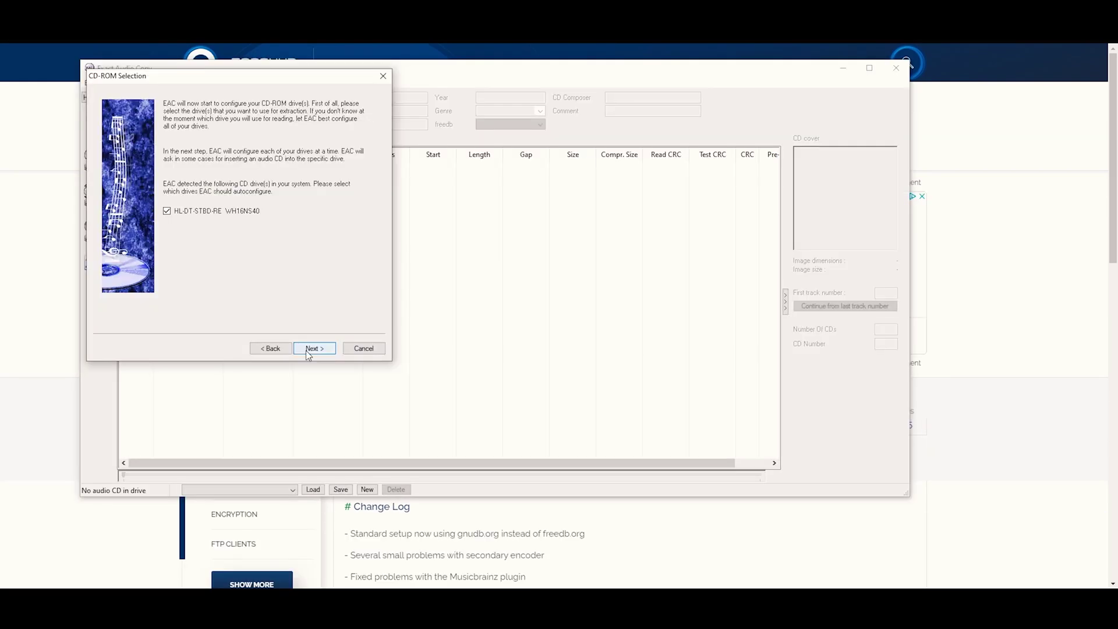
left_click(308, 349)
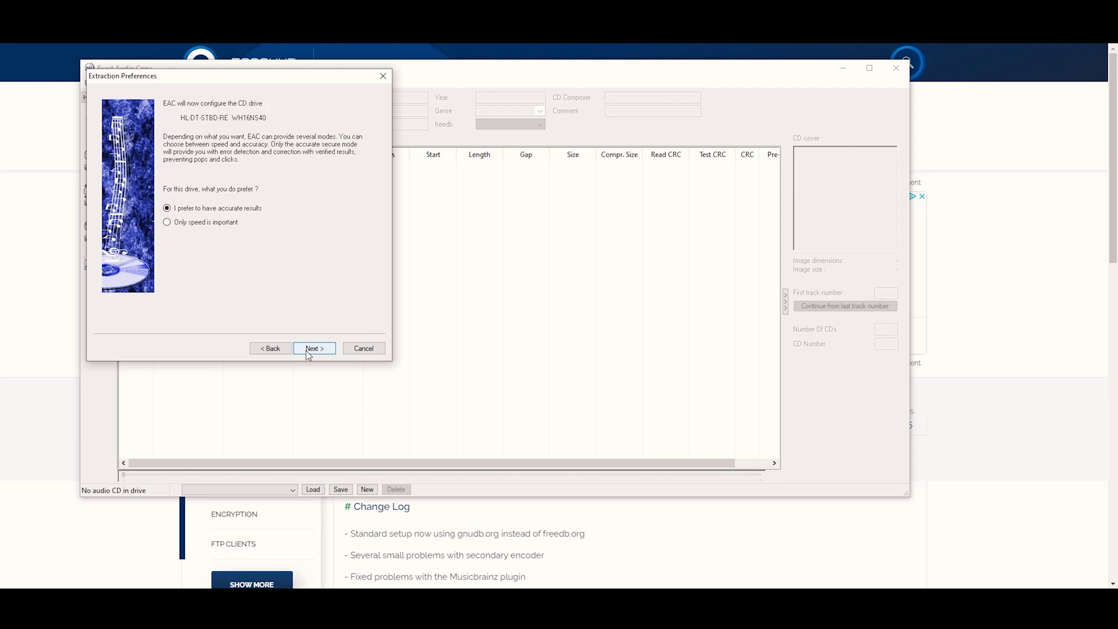
Keep accurate results, run drive feature detection, and dismiss the no-CD-found error.
left_click(308, 350)
left_click(308, 349)
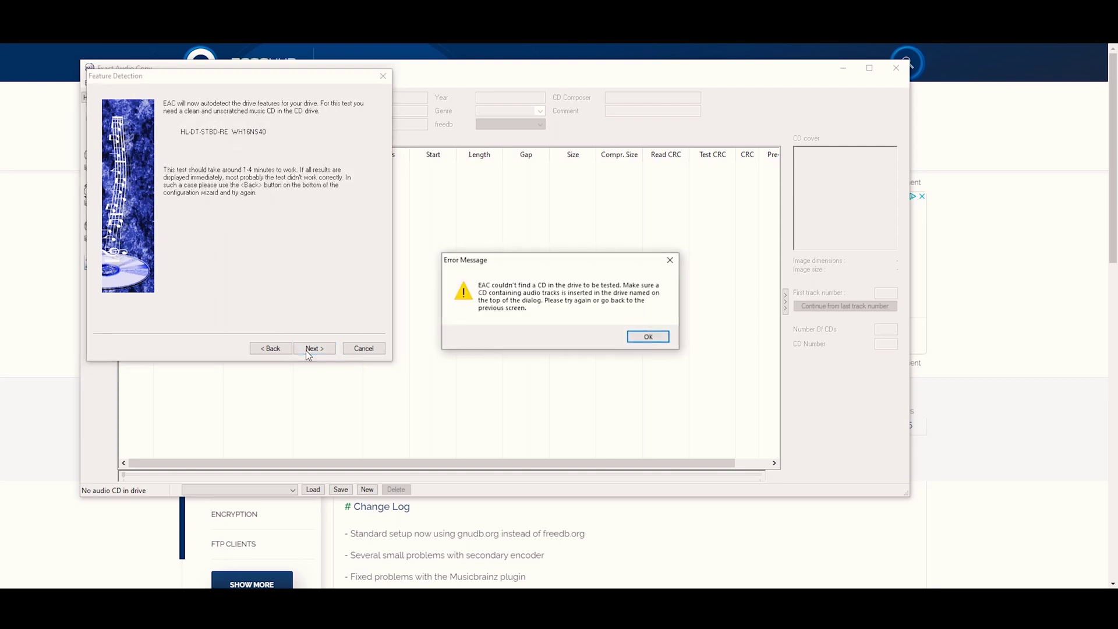
left_click(668, 339)
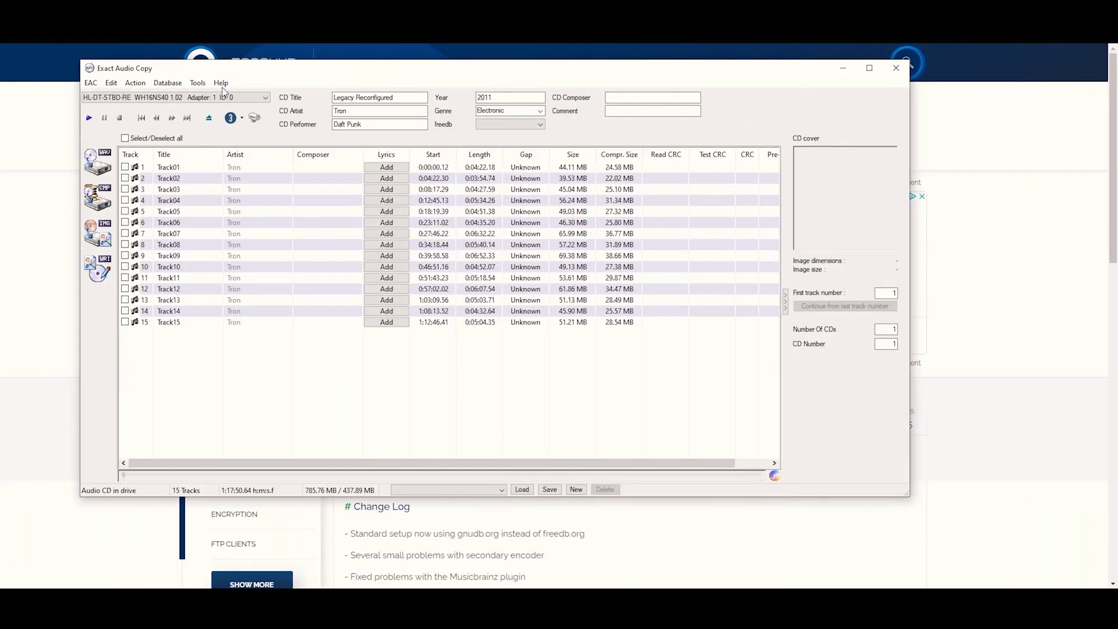
Fetch CD details from the Remote Metadata Provider, replacing current info, and sign up for the GD3 10-disc trial.
left_click(169, 82)
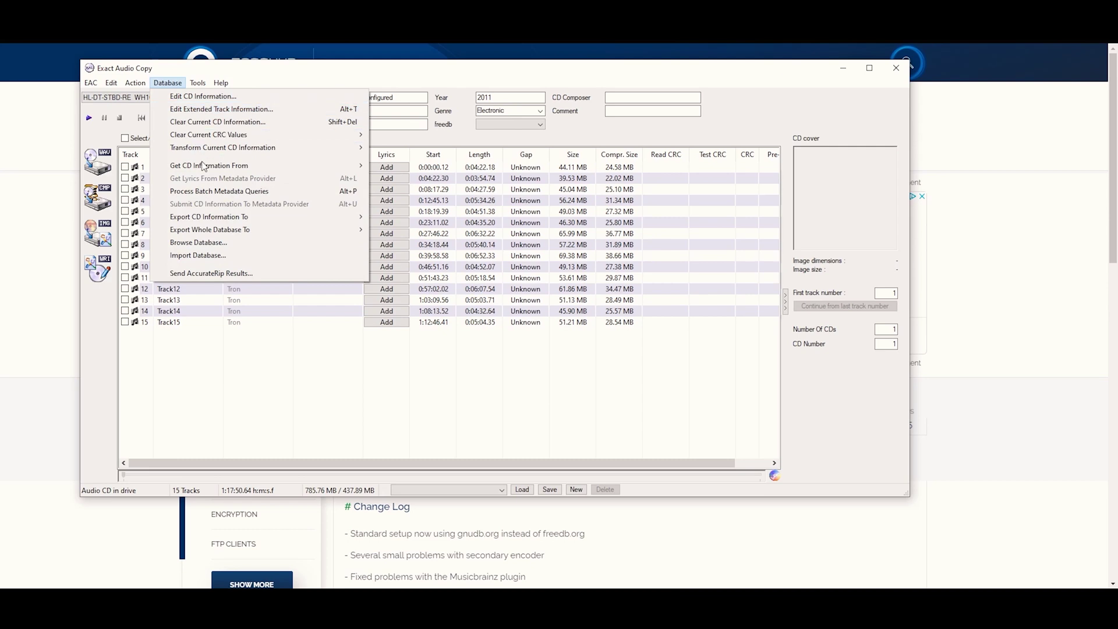
mouse_move(203, 166)
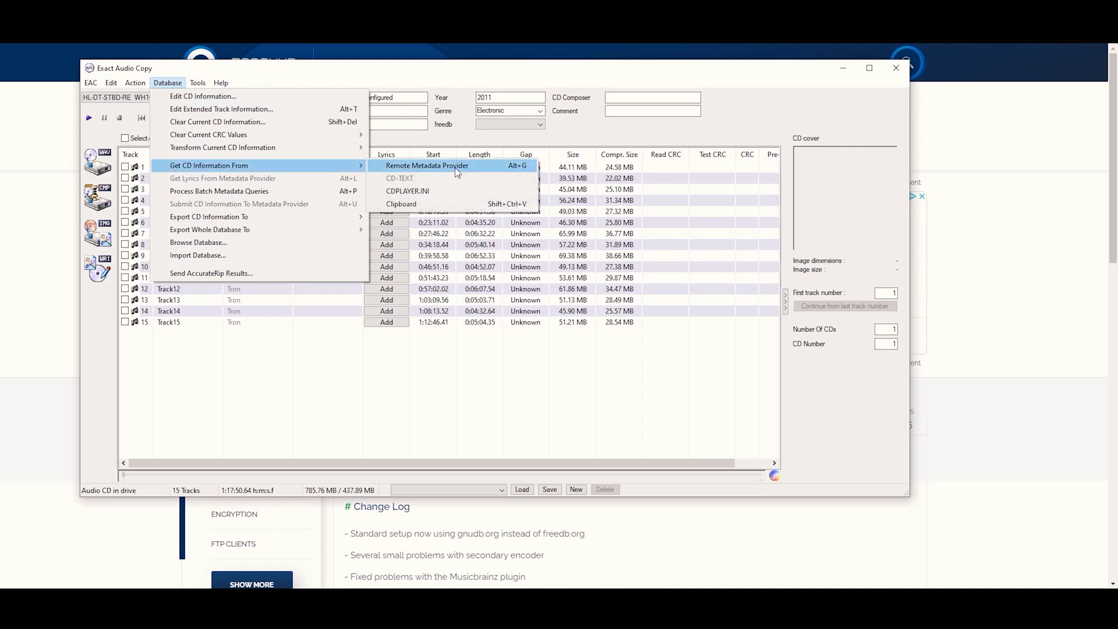
left_click(457, 168)
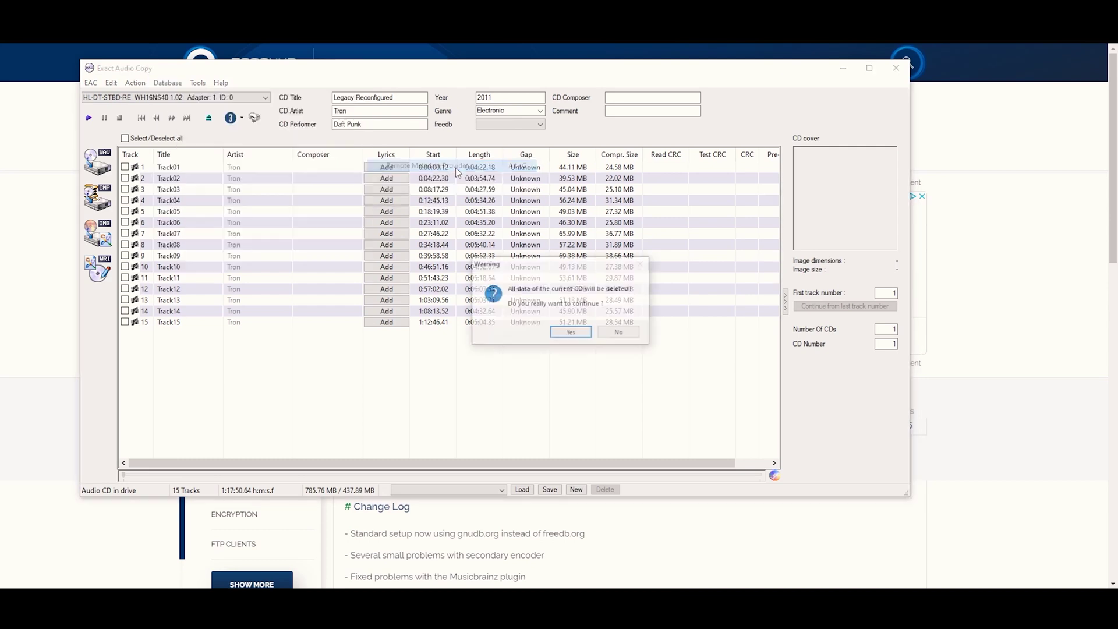
left_click(576, 332)
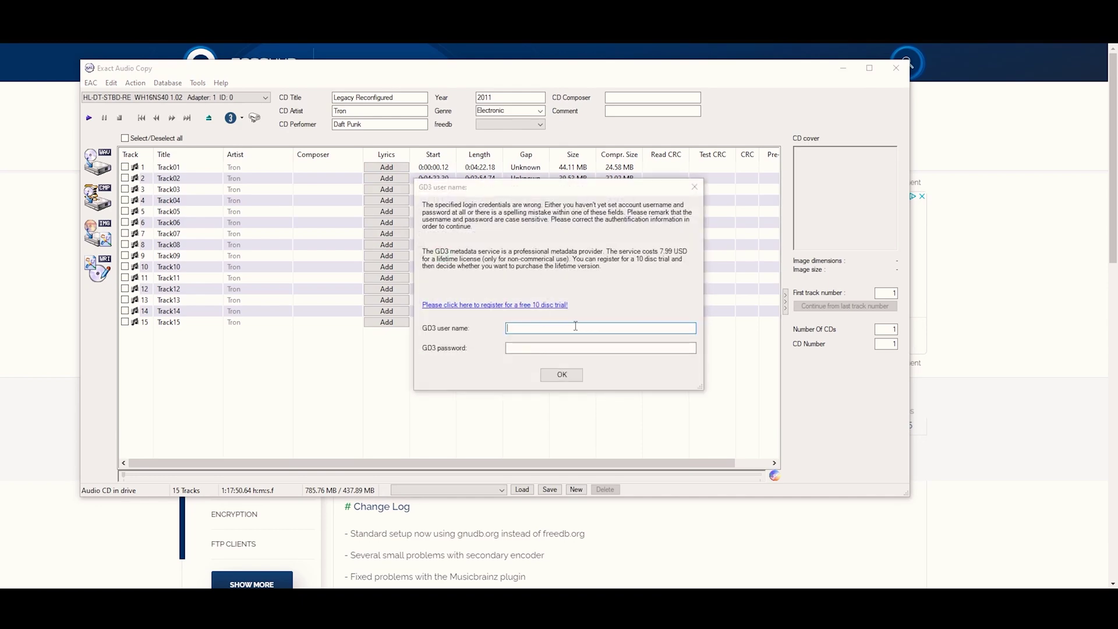
left_click(531, 305)
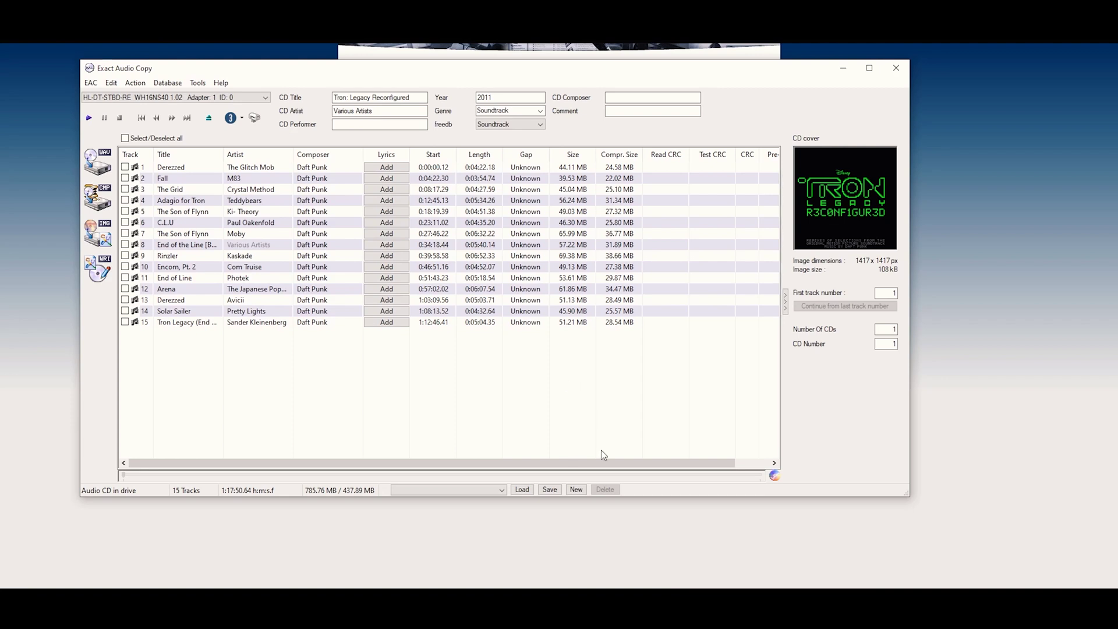
Rip the tracks to compressed files, check them and the cover art in Music, then open 7digital.
left_click(91, 195)
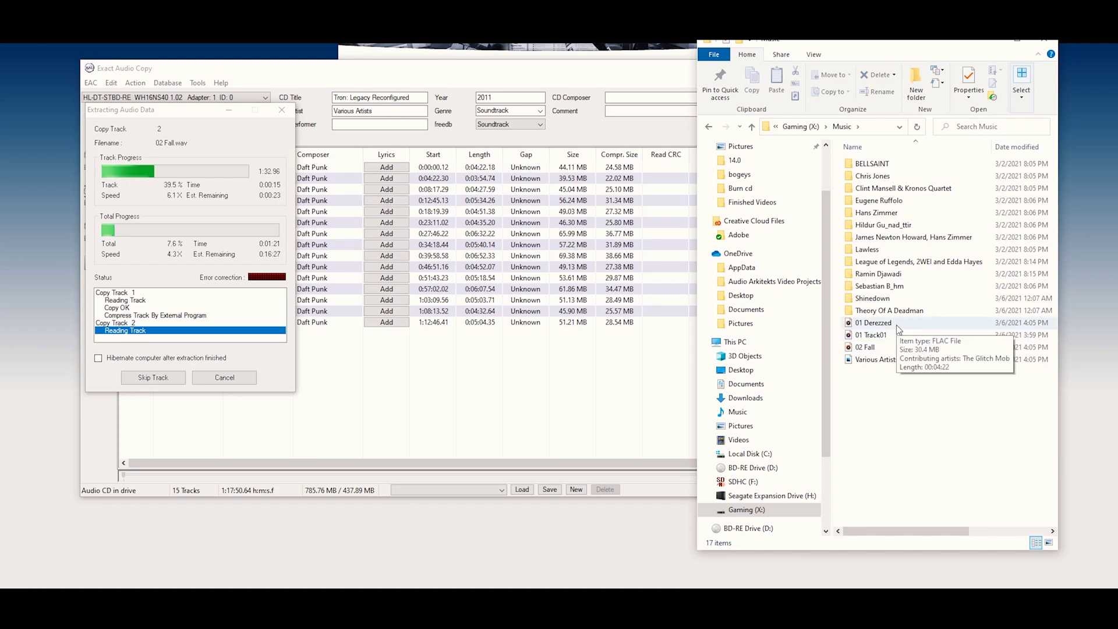
left_click_drag(925, 50, 679, 30)
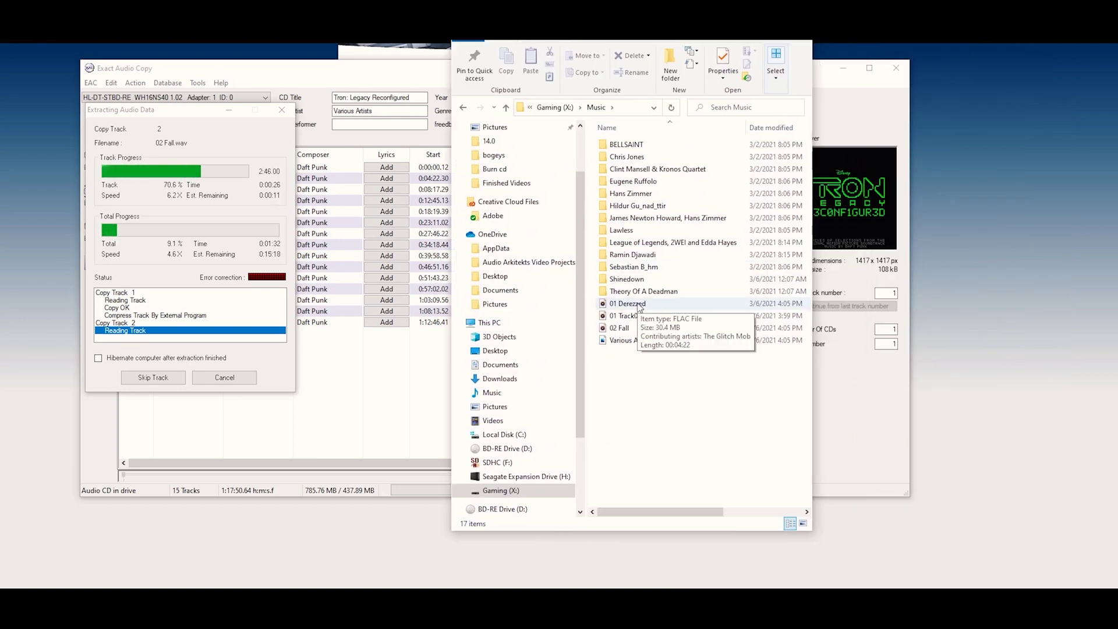
left_click_drag(611, 19, 505, 58)
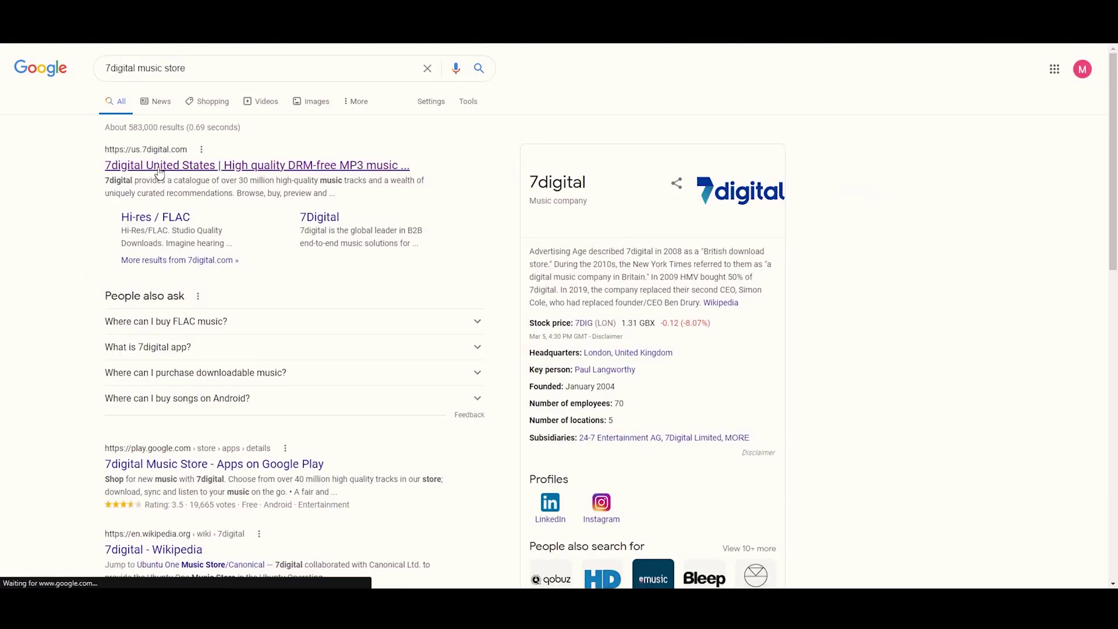
left_click(227, 164)
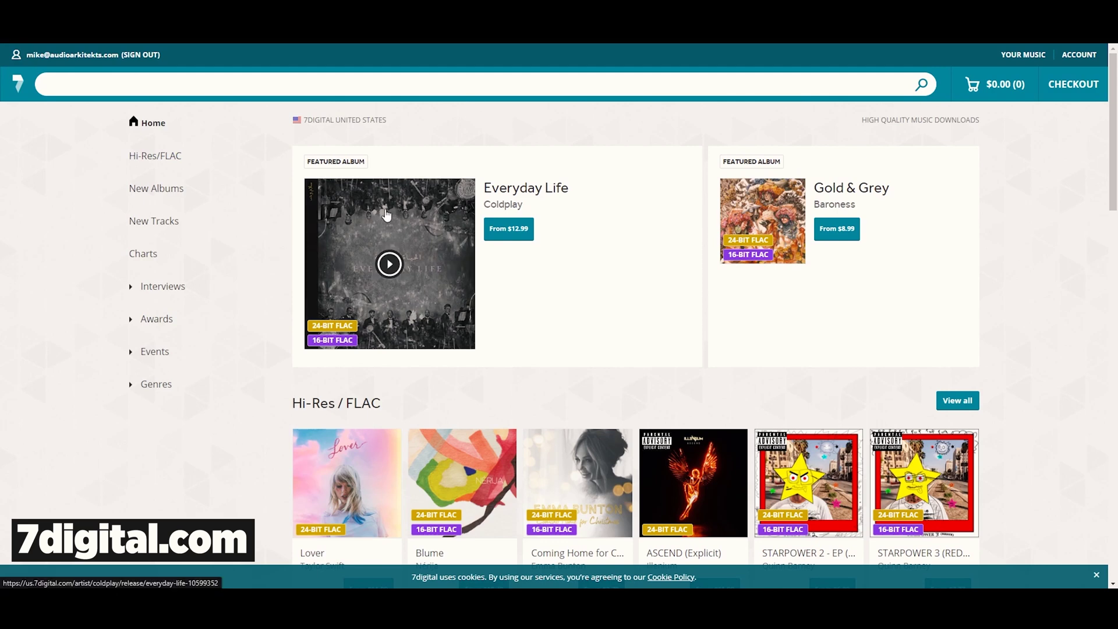
Search the 7digital store for Breaking Benjamin.
left_click(316, 81)
type("Breaking Benjamin")
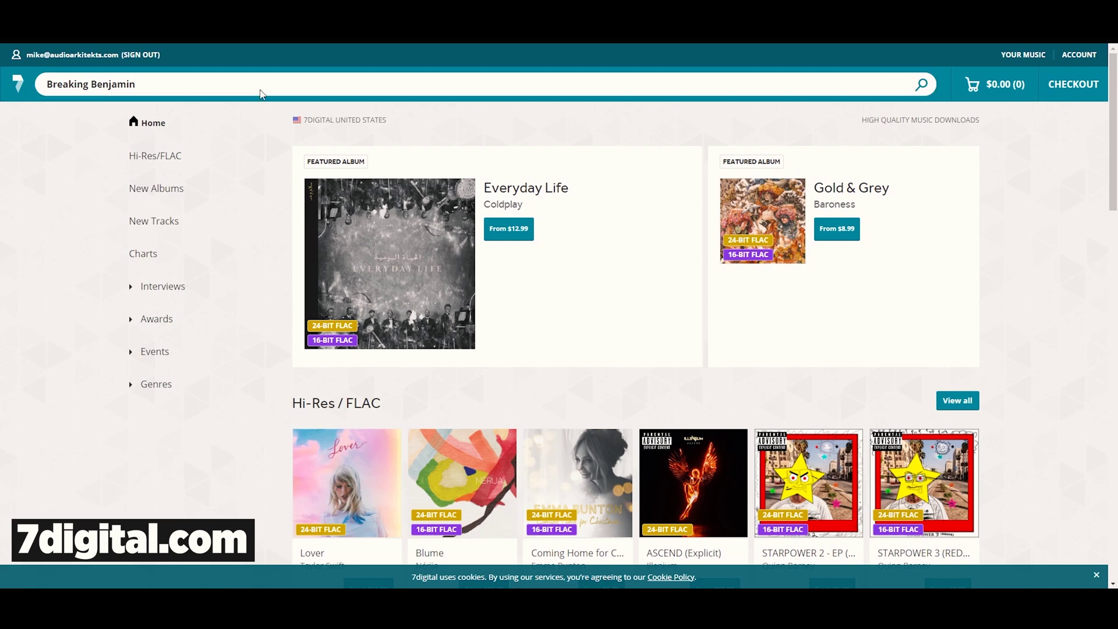
key("Return")
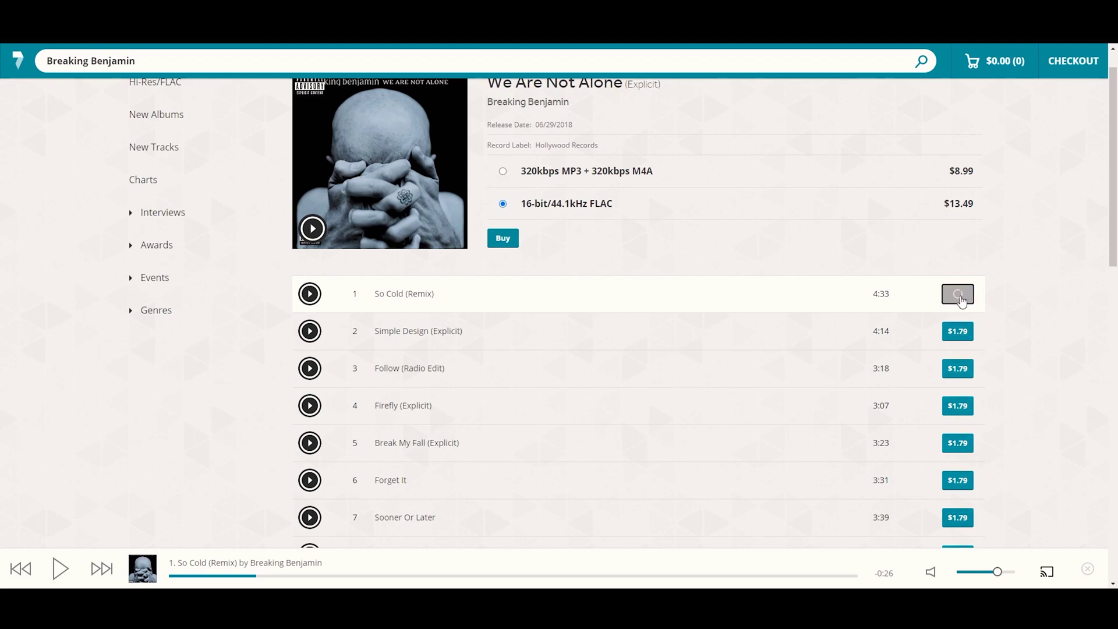
Download the purchased Dear Agony tracks and the Ember (Explicit) track as ZIP files.
scroll(759, 429, "down", 1)
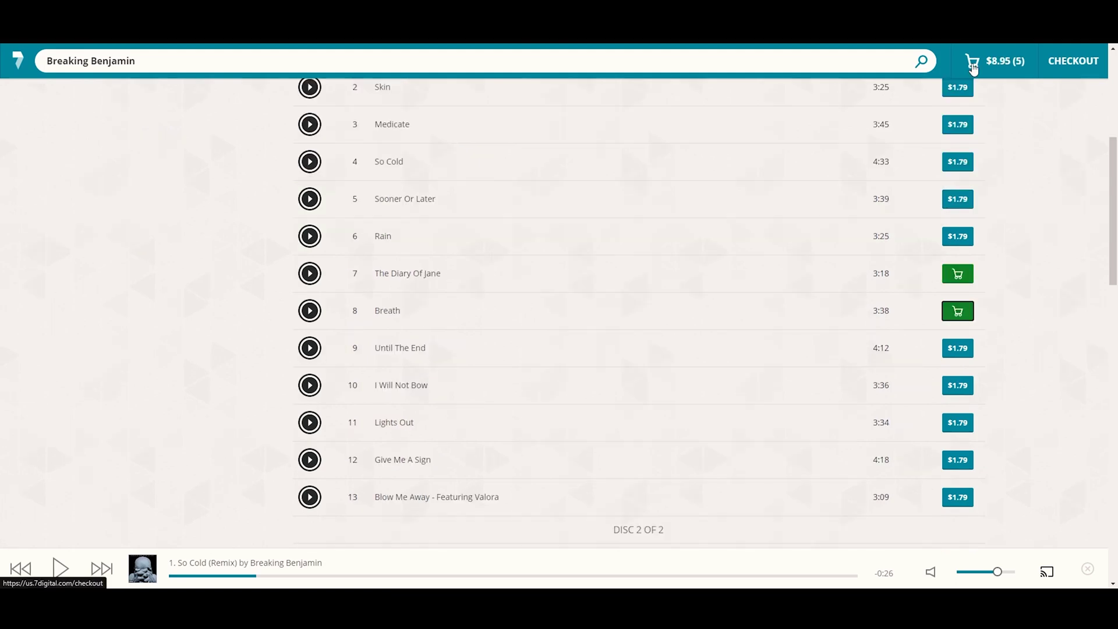
mouse_move(972, 67)
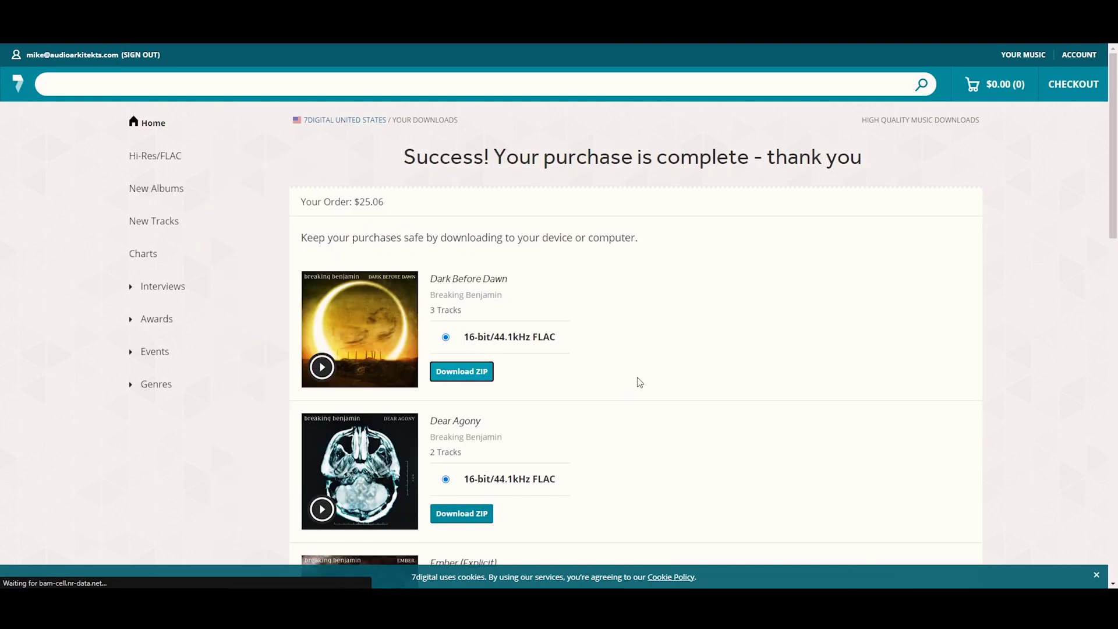
scroll(638, 382, "down", 3)
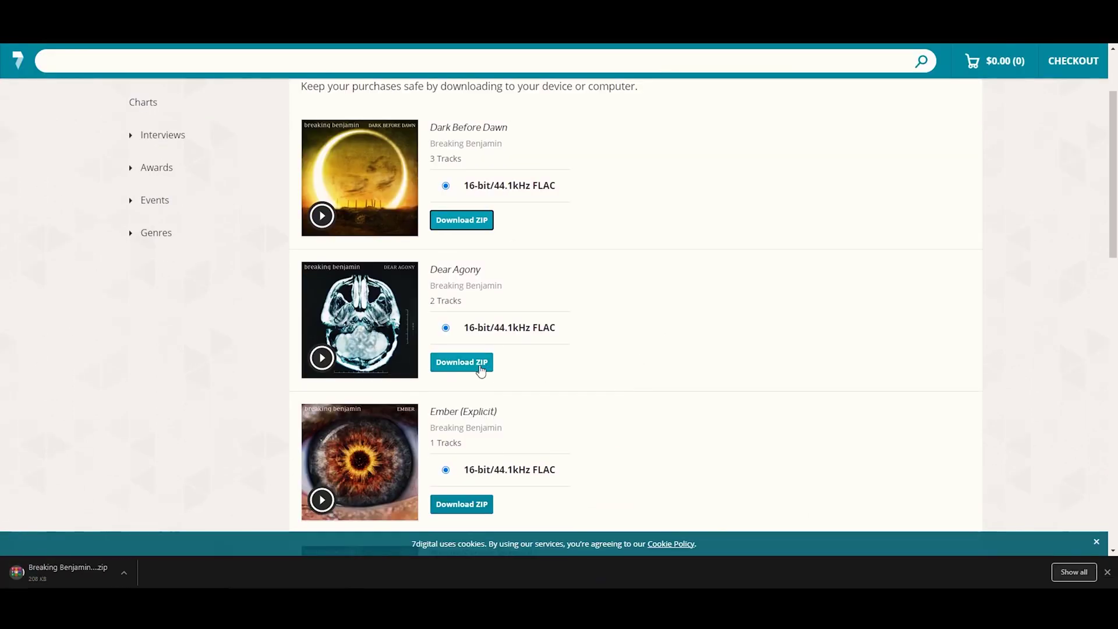
left_click(479, 371)
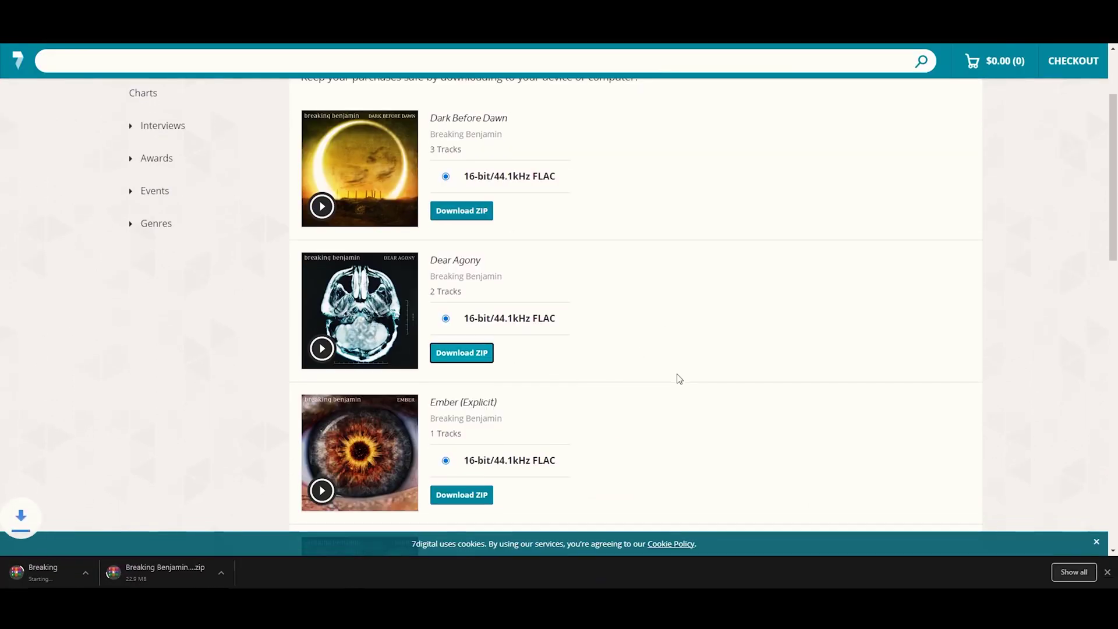
scroll(641, 381, "down", 2)
left_click(472, 393)
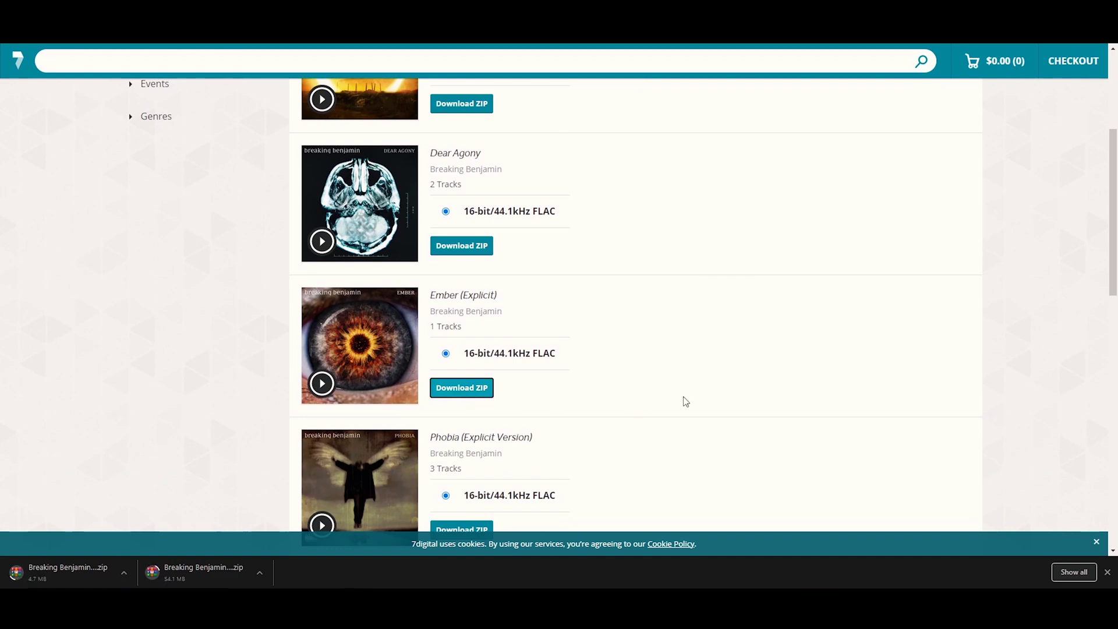
scroll(683, 401, "down", 2)
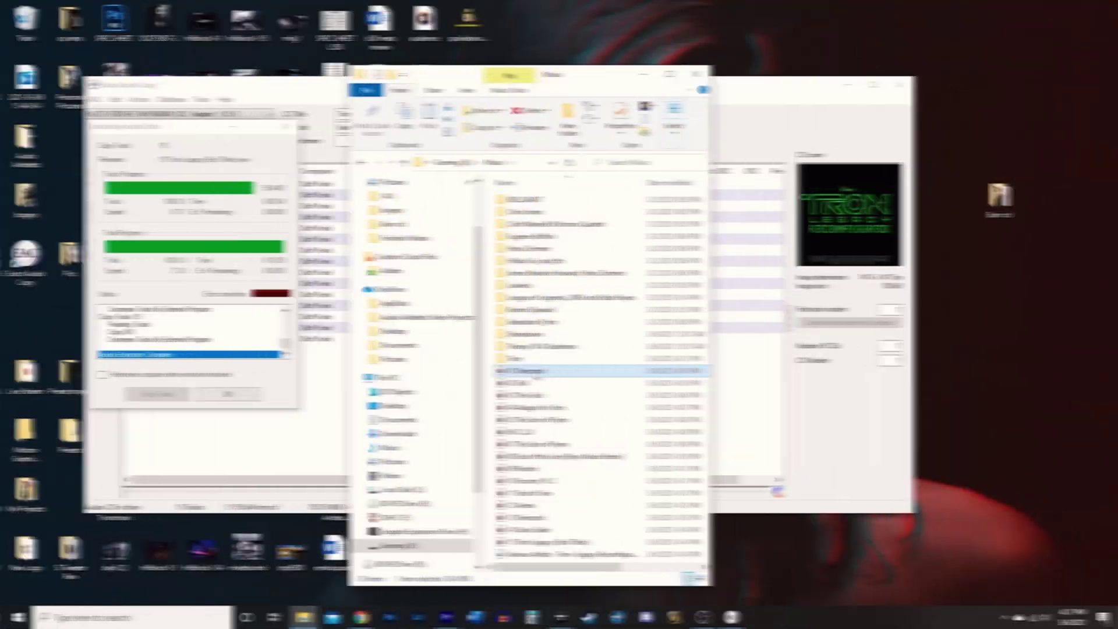
Add all fifteen Legacy Reconfigured tracks, from 01 Derezzed onward, to AnyBurn's audio CD list.
key("shift+Down")
key("shift+Down")
key("shift+Down")
key("shift+Down")
key("shift+Down")
key("shift+Down")
key("shift+Down")
key("shift+Down")
key("shift+Down")
key("shift+Down")
key("shift+Down")
key("shift+Down")
key("shift+Down")
key("shift+Down")
key("shift+Down")
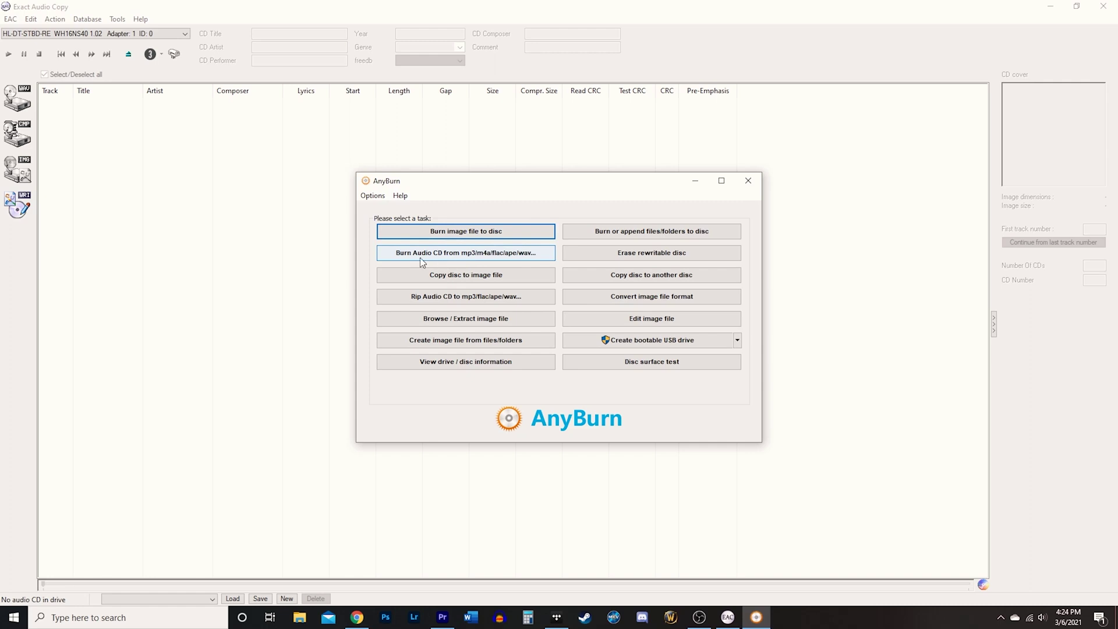
left_click(463, 257)
left_click(404, 398)
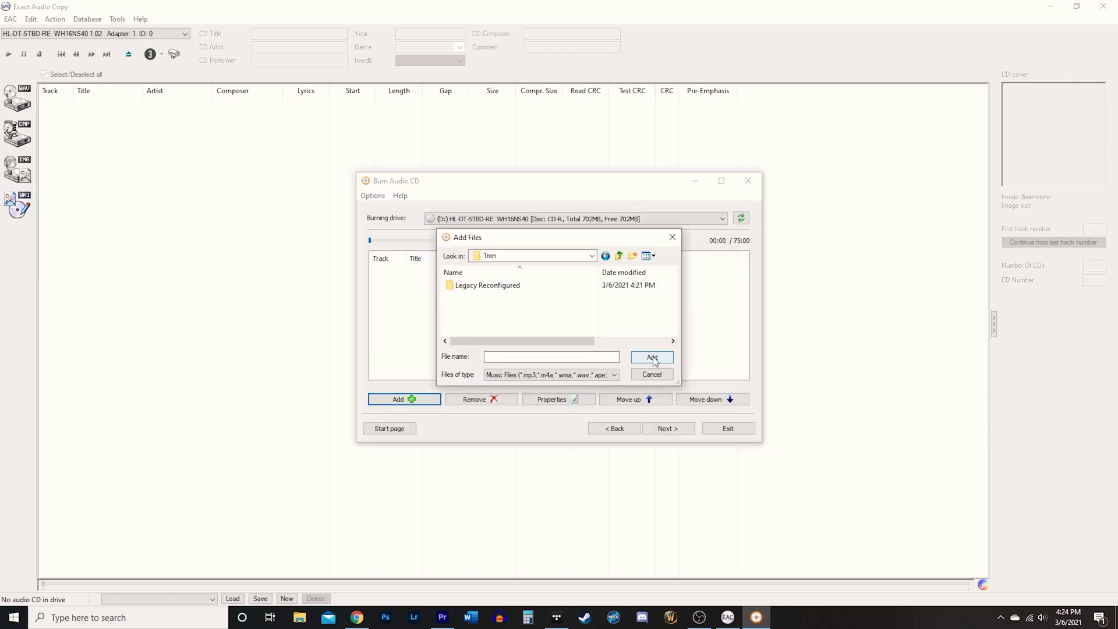
double_click(463, 285)
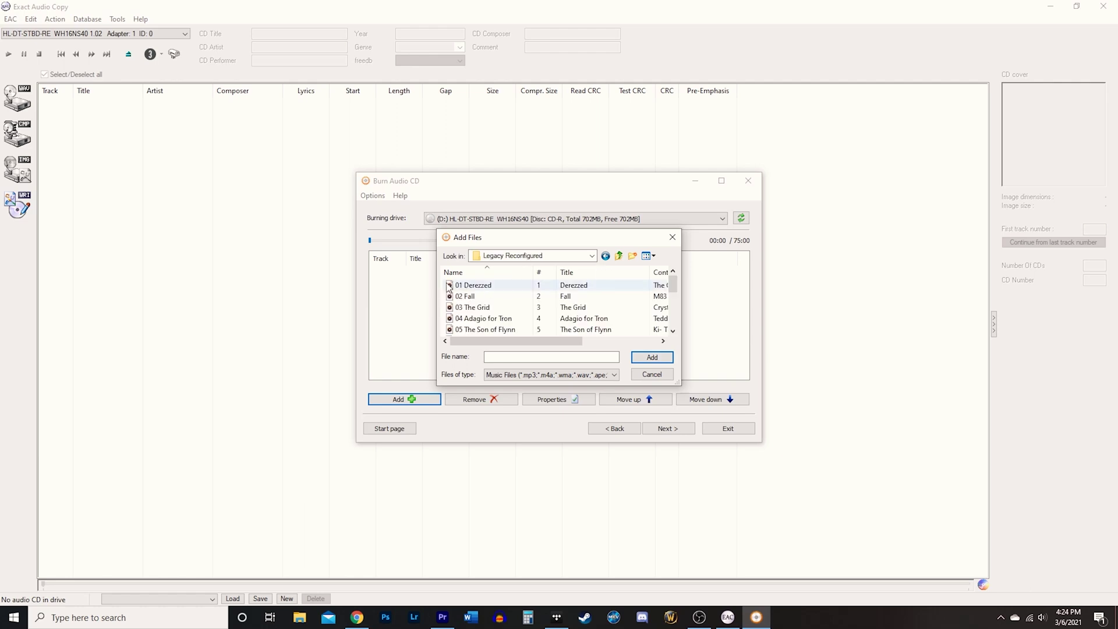
left_click(585, 289)
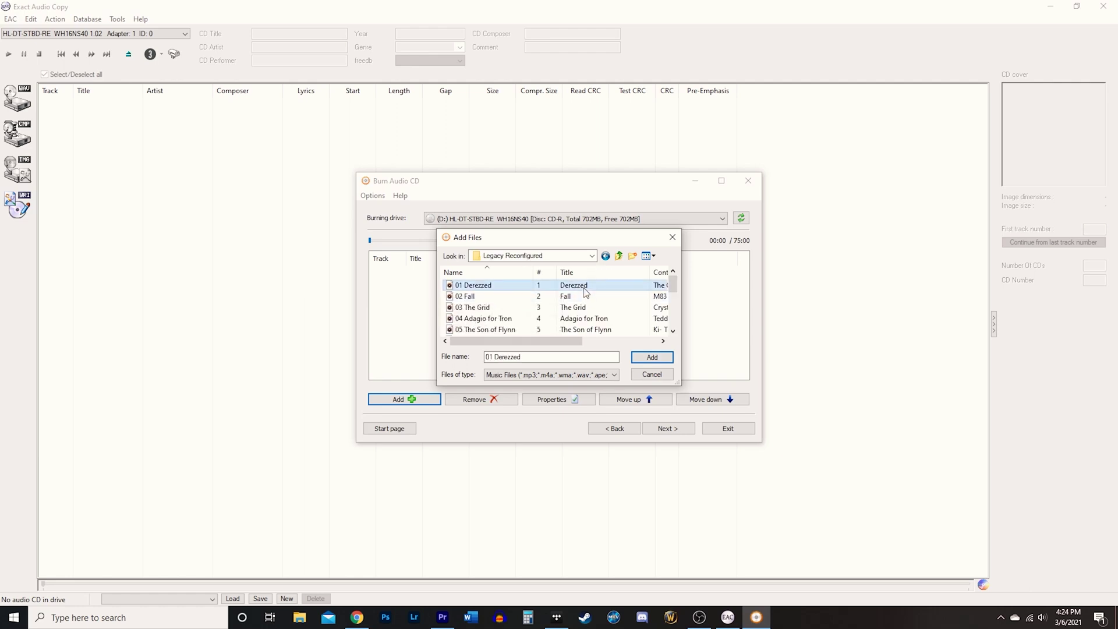
key("shift+End")
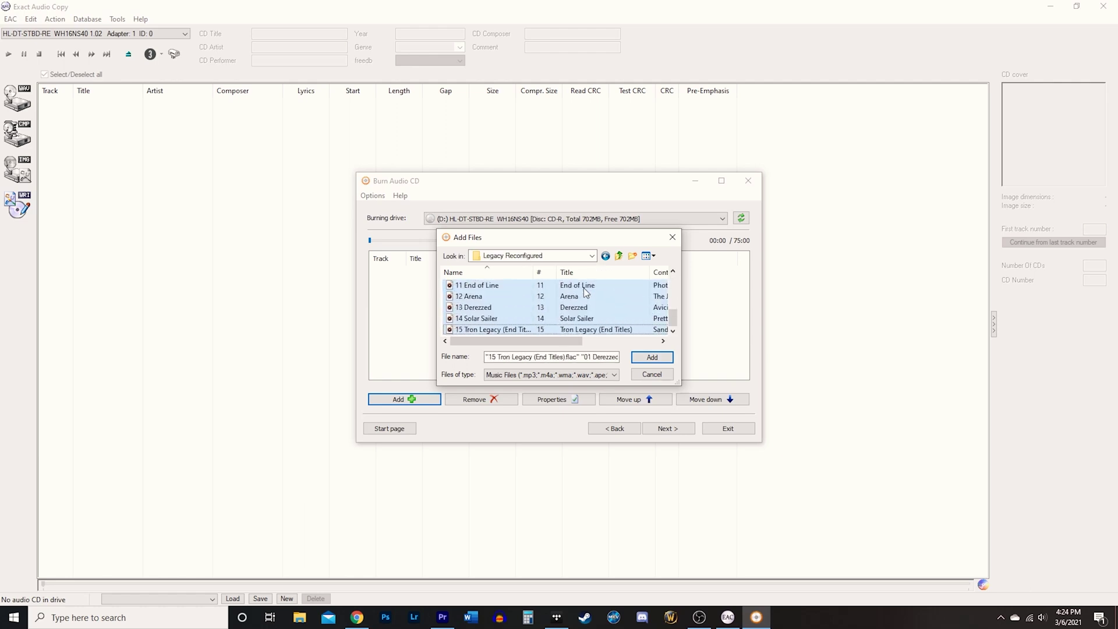
left_click(650, 357)
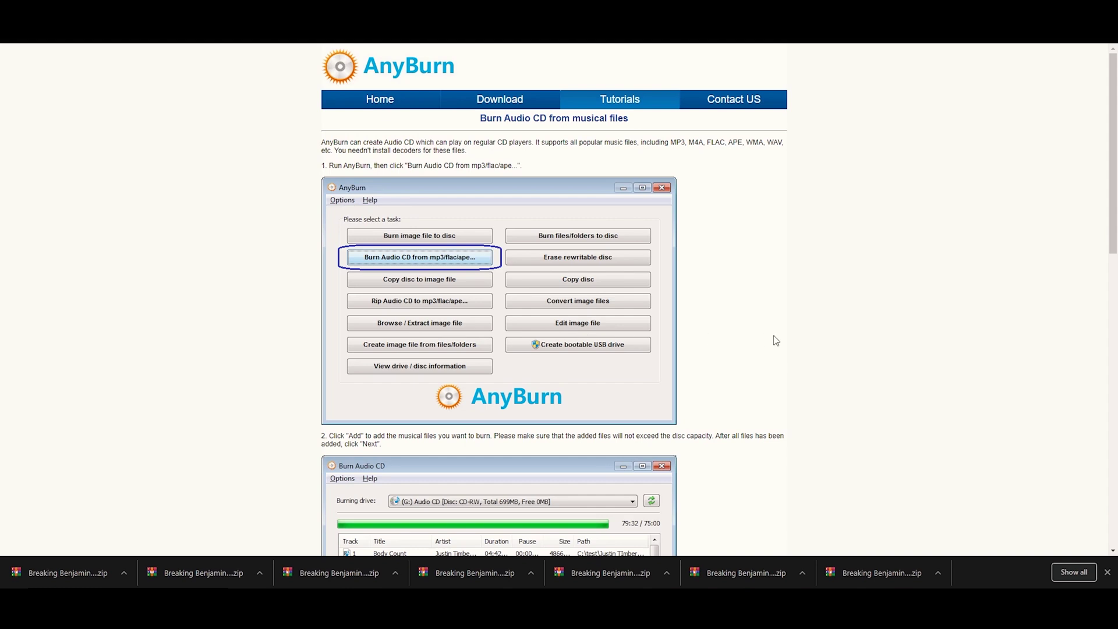
Scroll through the Burn Audio CD tutorial, then go to the AnyBurn Download page.
scroll(776, 340, "down", 3)
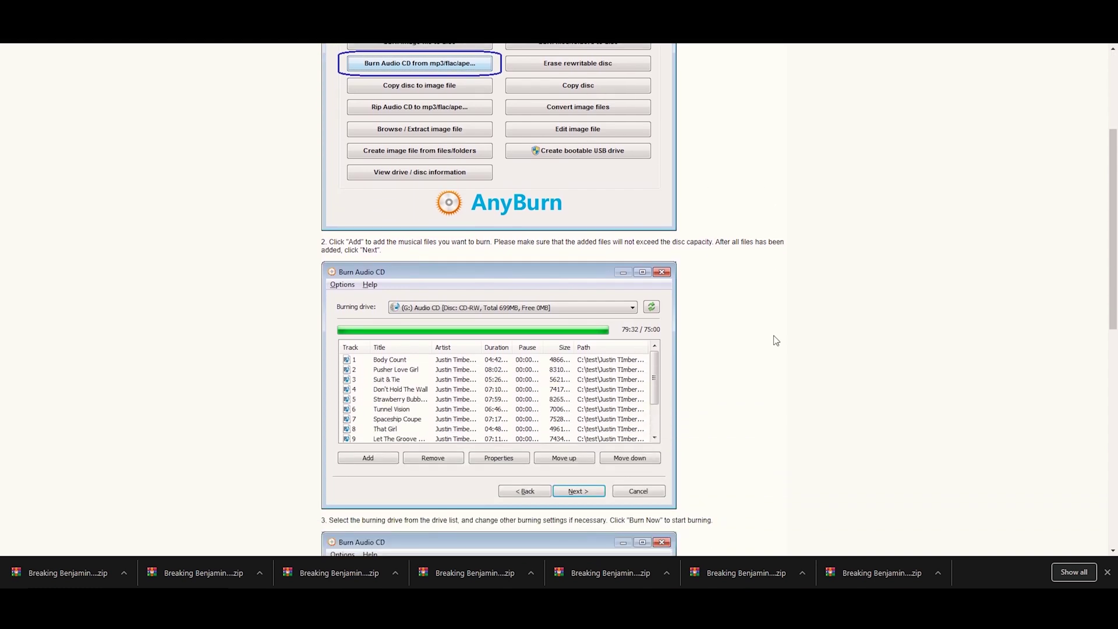
scroll(776, 341, "down", 3)
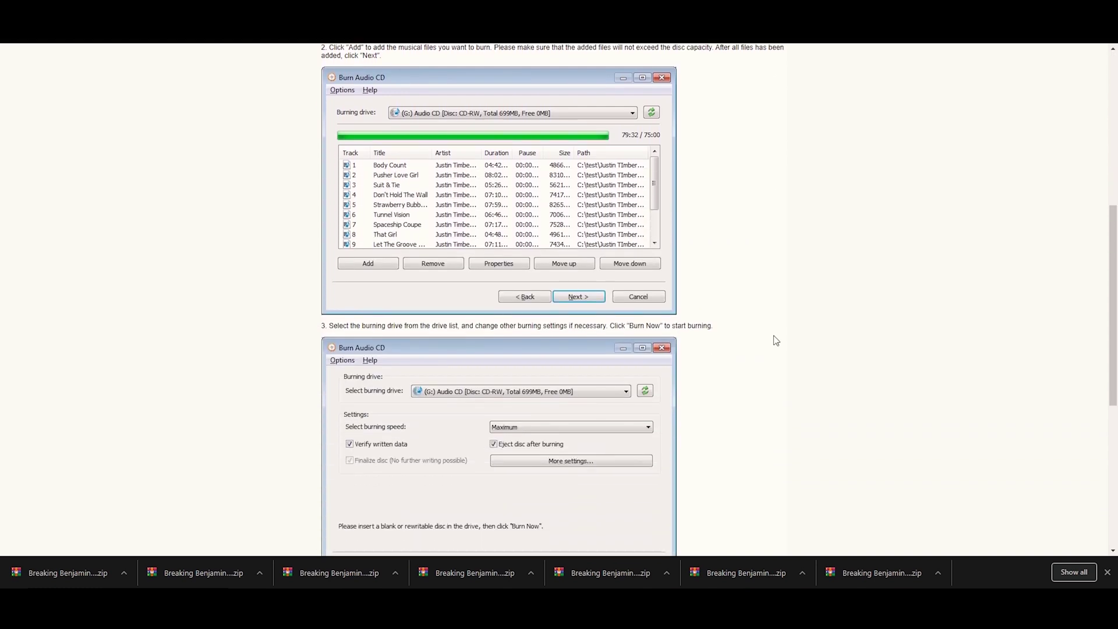
scroll(776, 340, "down", 6)
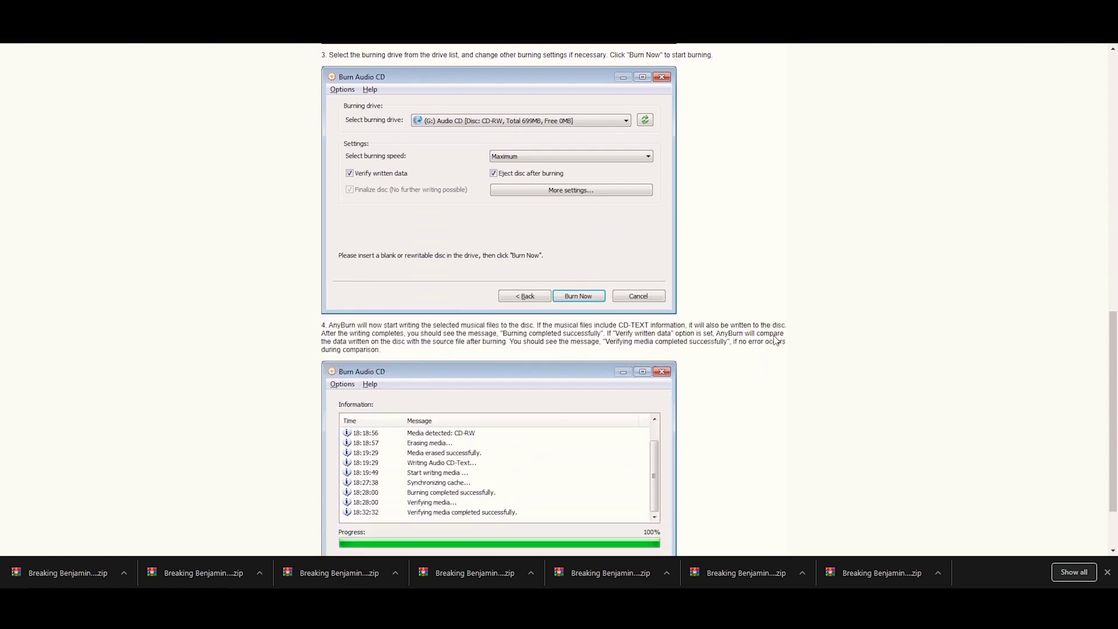
scroll(776, 341, "up", 9)
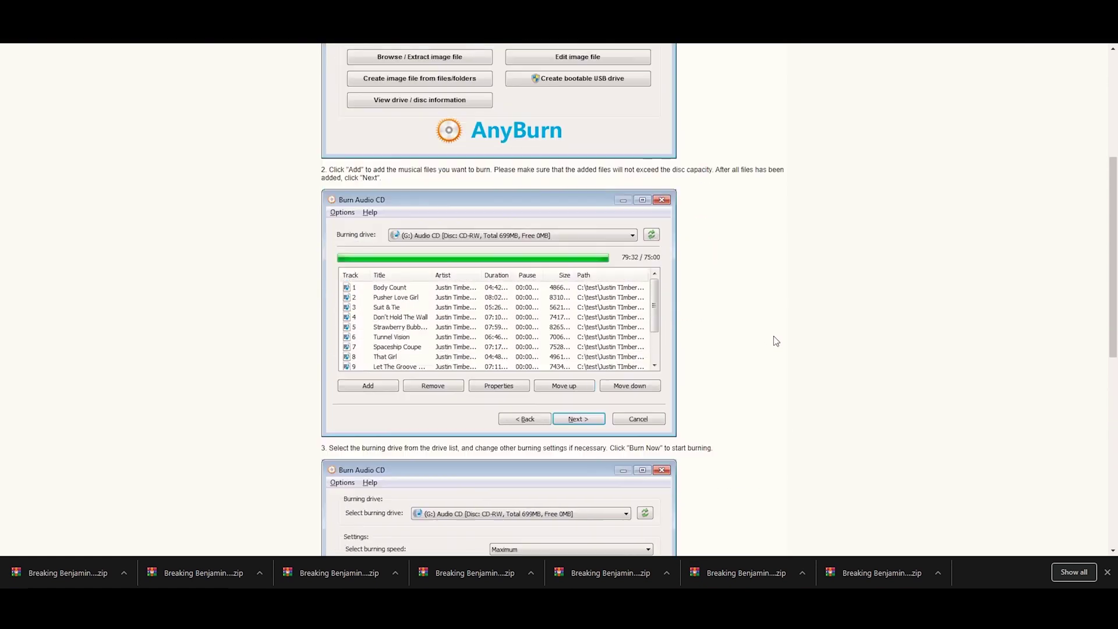
scroll(776, 341, "up", 3)
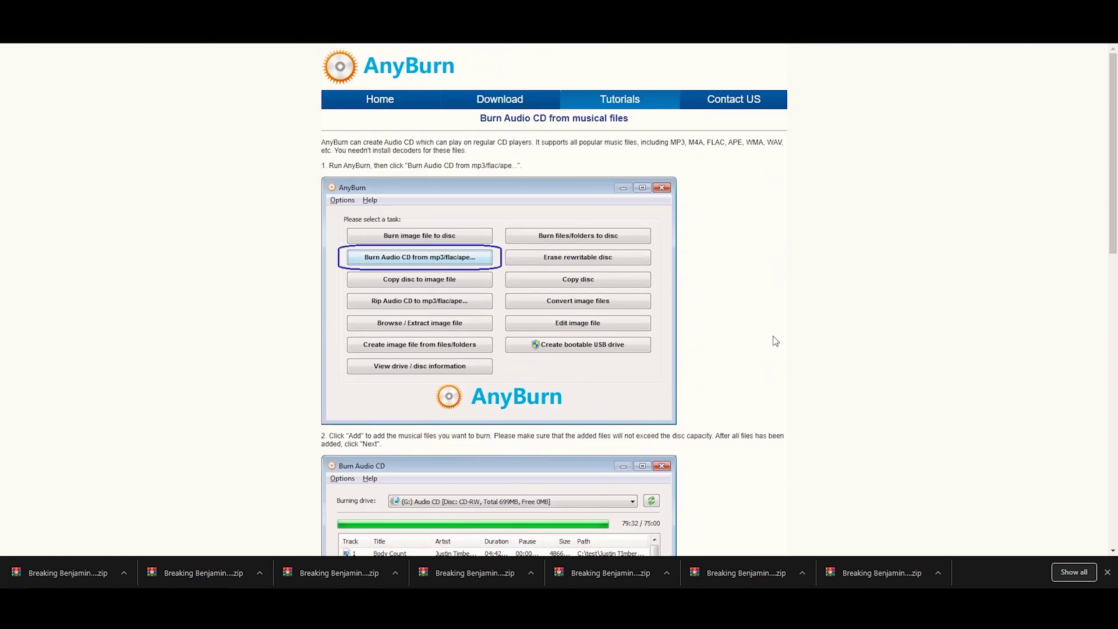
left_click(486, 99)
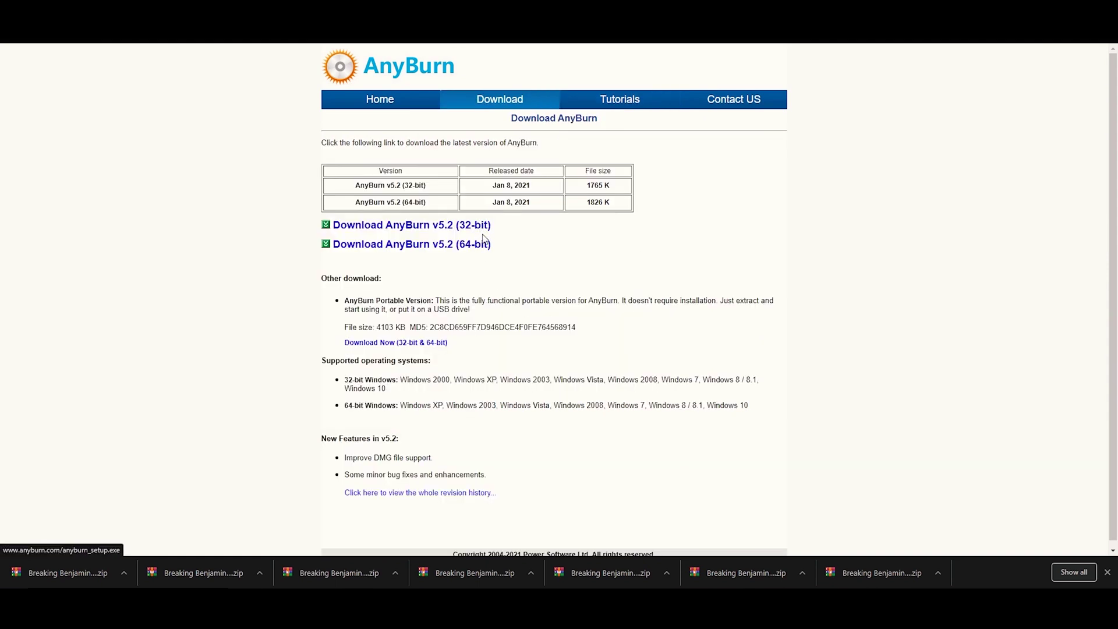